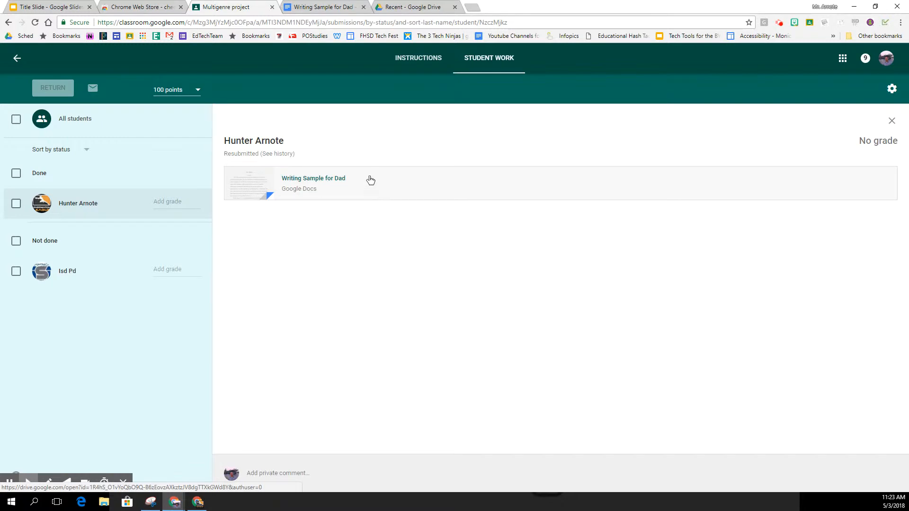
Step: Open the Writing Sample for Dad essay and bring up the comment-bank extension panel
click(321, 8)
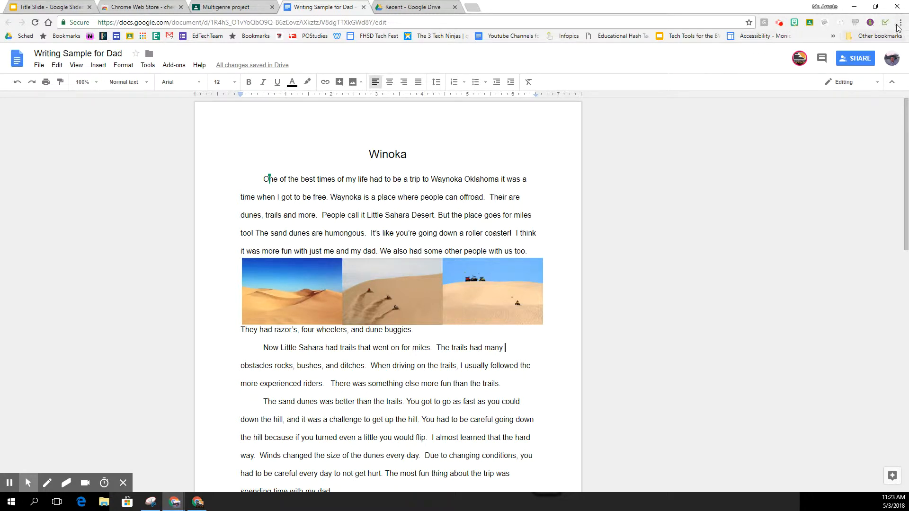
click(886, 23)
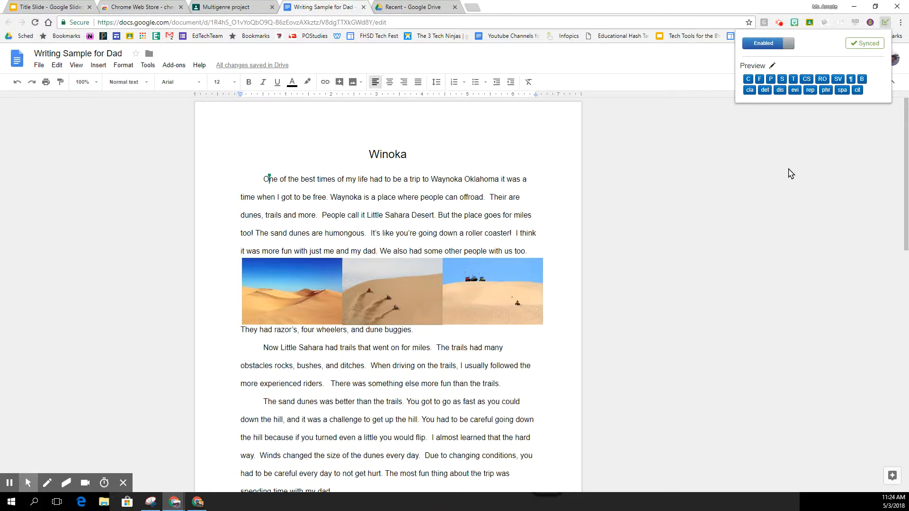
Step: Try adding a comment code 'E', delete it so the list still ends at B, and return to the essay
click(772, 67)
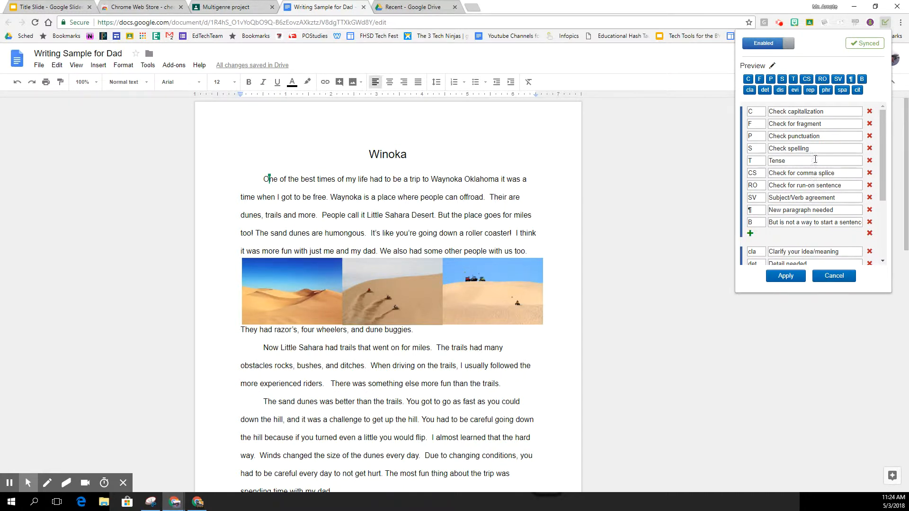
click(750, 233)
click(760, 236)
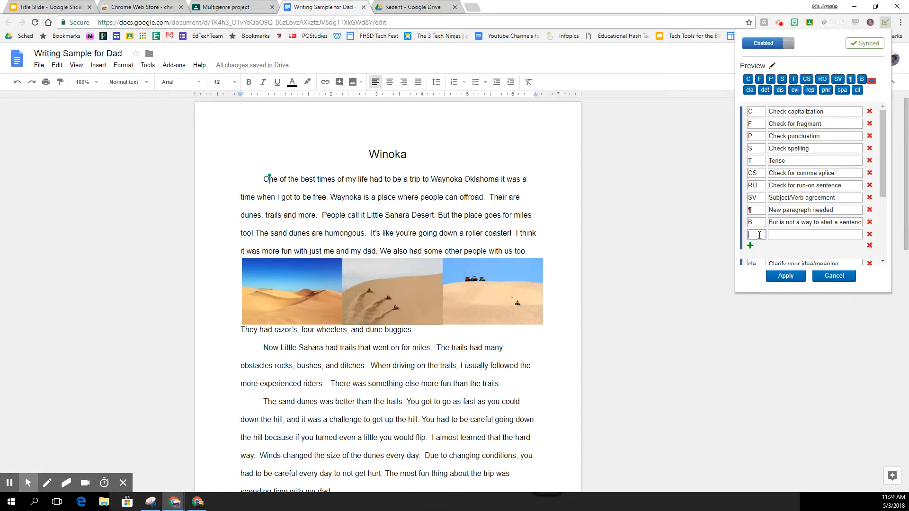
text(E)
click(782, 235)
click(869, 234)
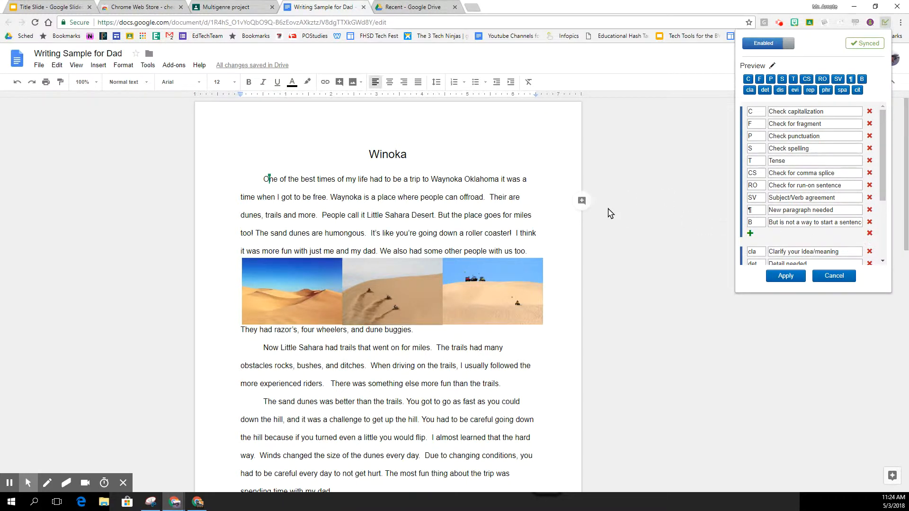
click(266, 179)
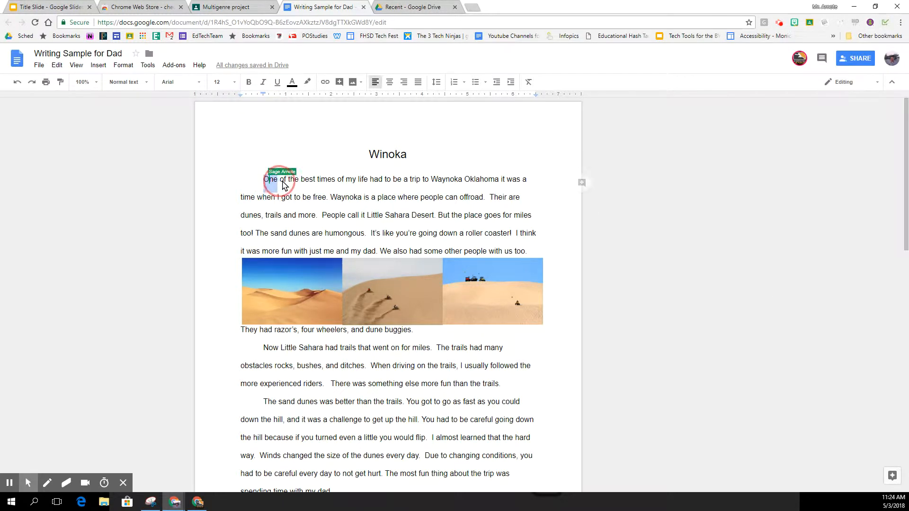
Step: Select the first sentence, 'One' through 'free.', and comment it as a possible run-on
shift+click(324, 201)
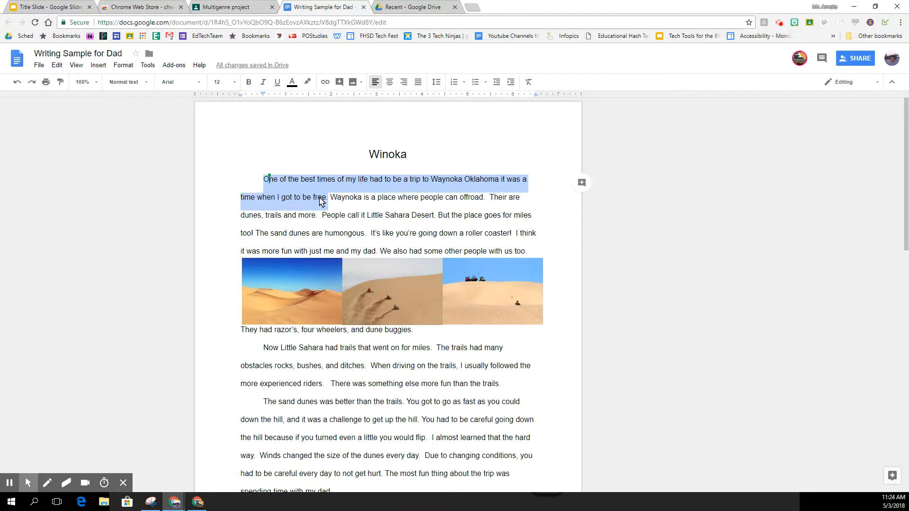
click(273, 180)
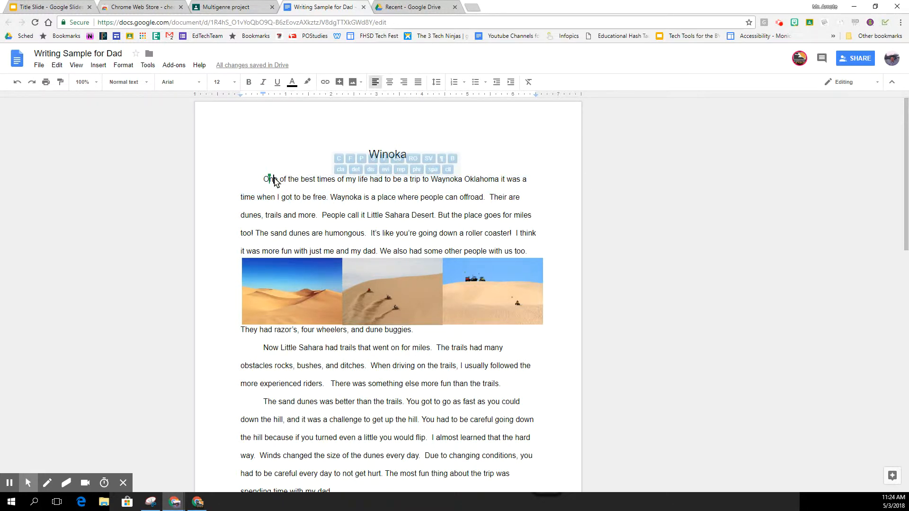
drag(264, 181, 329, 197)
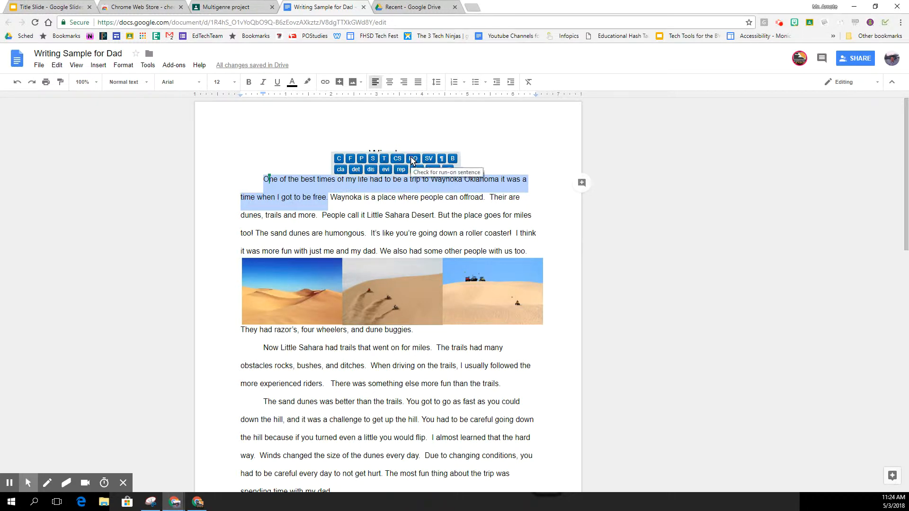
click(412, 159)
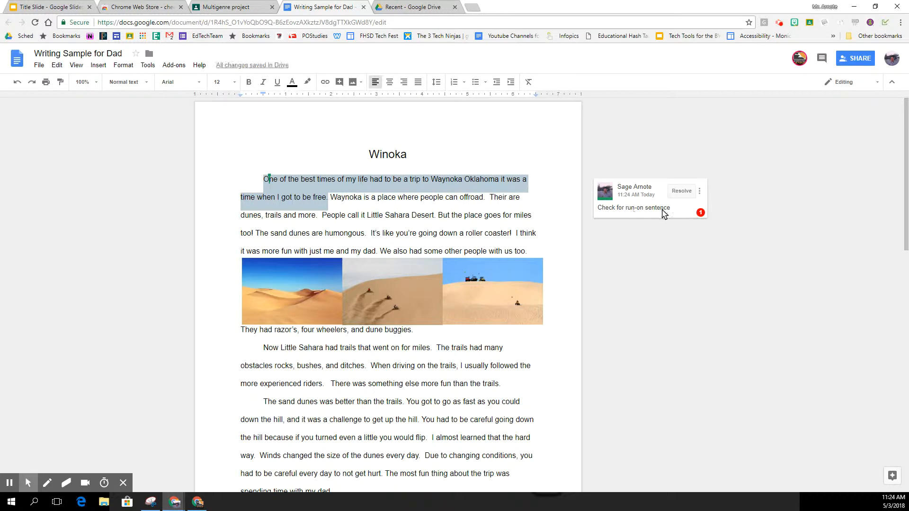
Step: Flag 'Their' with a spelling comment and 'But' as a bad sentence start
drag(490, 199, 508, 203)
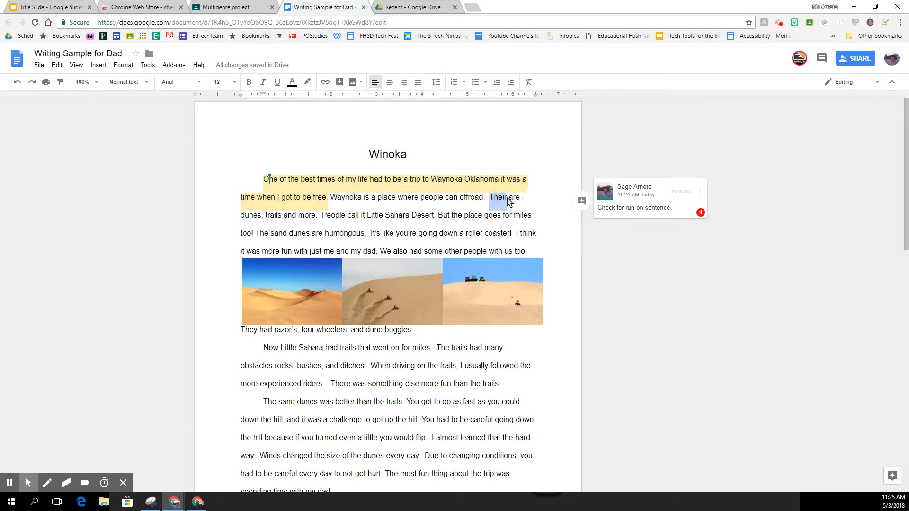
click(498, 198)
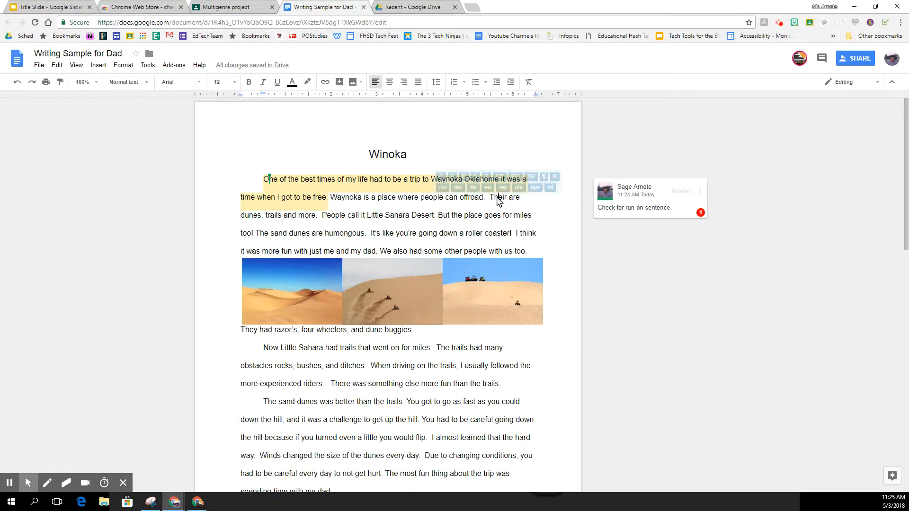
drag(490, 198, 508, 198)
click(497, 198)
double_click(498, 197)
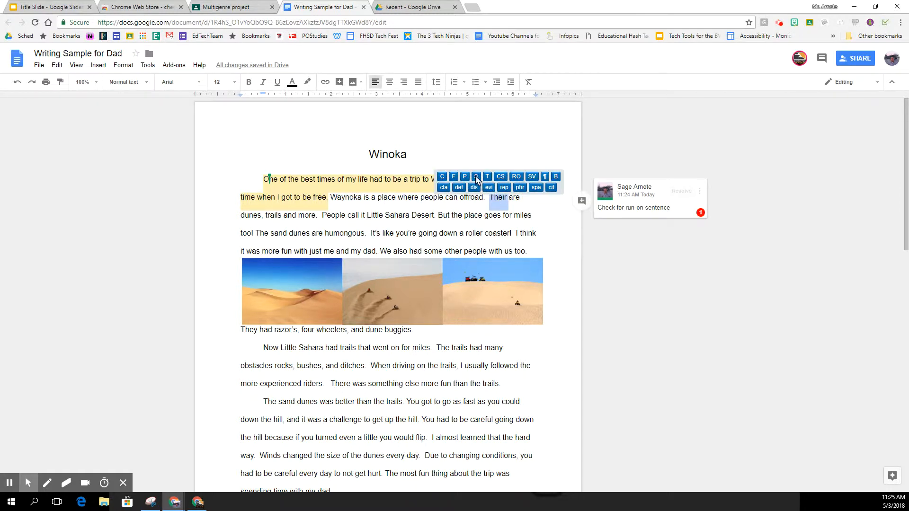
click(476, 177)
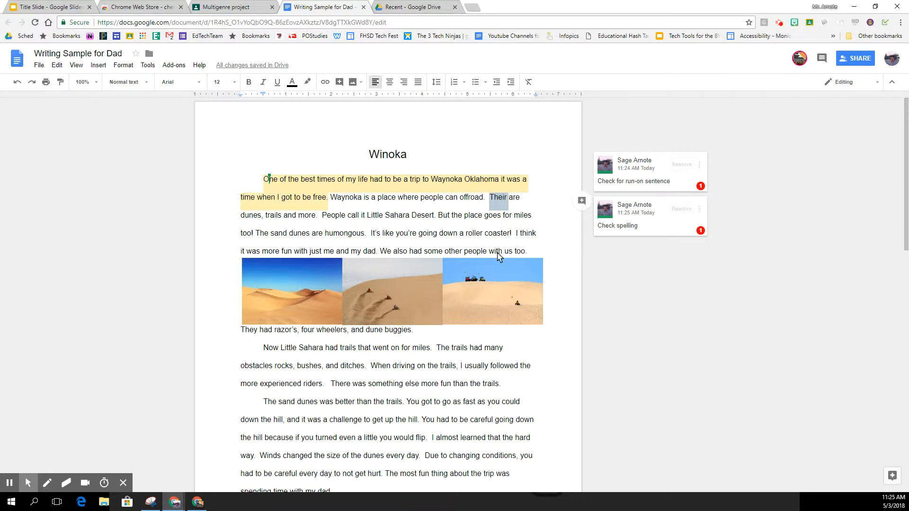
drag(438, 216, 448, 219)
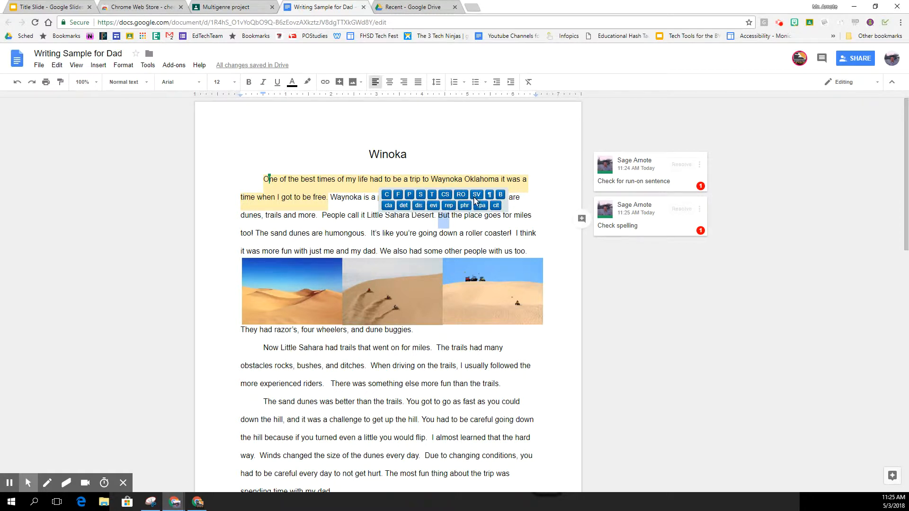
click(500, 195)
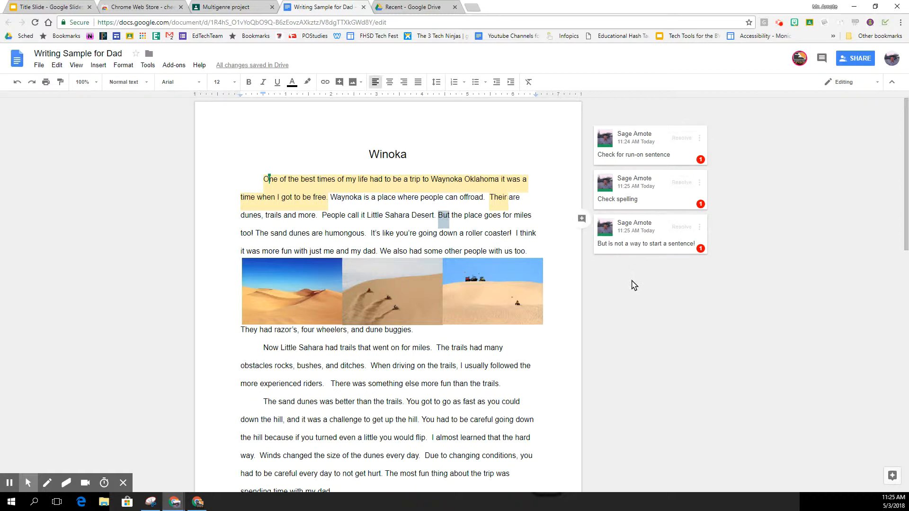
Step: Record a webcam feedback video over the commented essay and save it
click(870, 23)
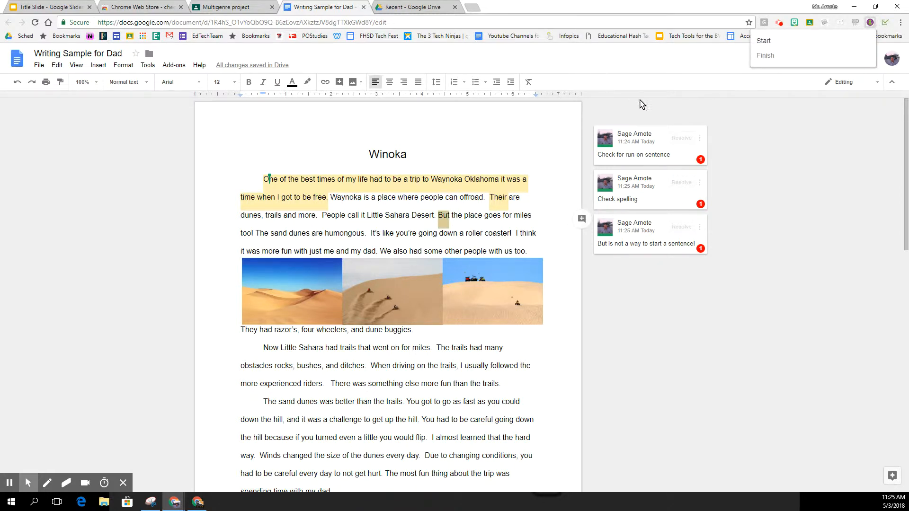
click(767, 46)
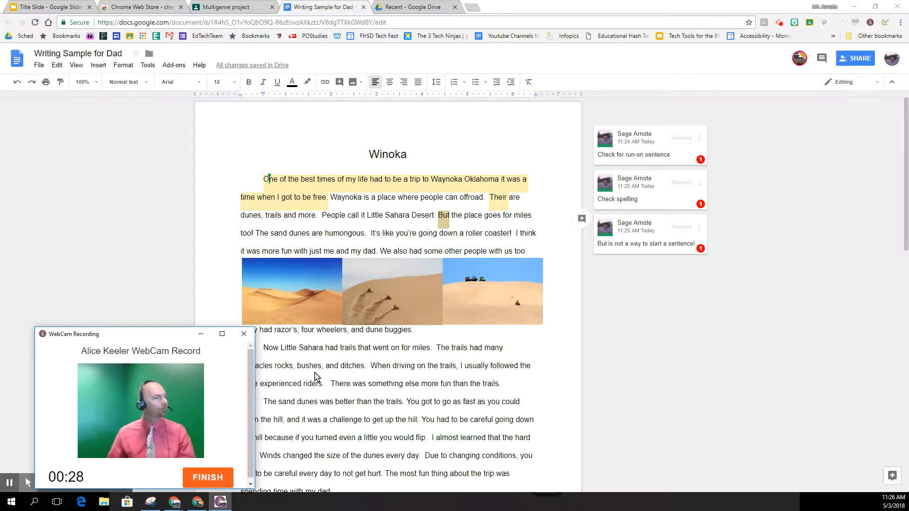
click(208, 478)
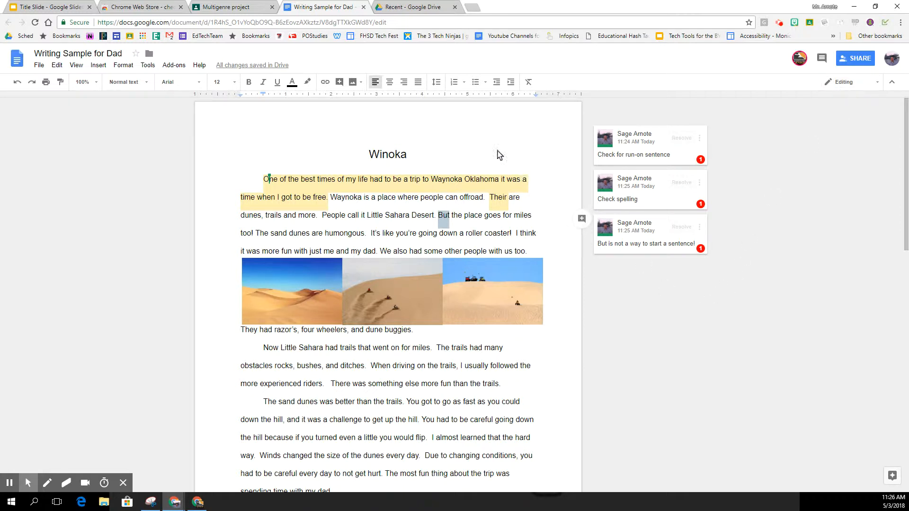
click(501, 350)
drag(504, 351, 533, 369)
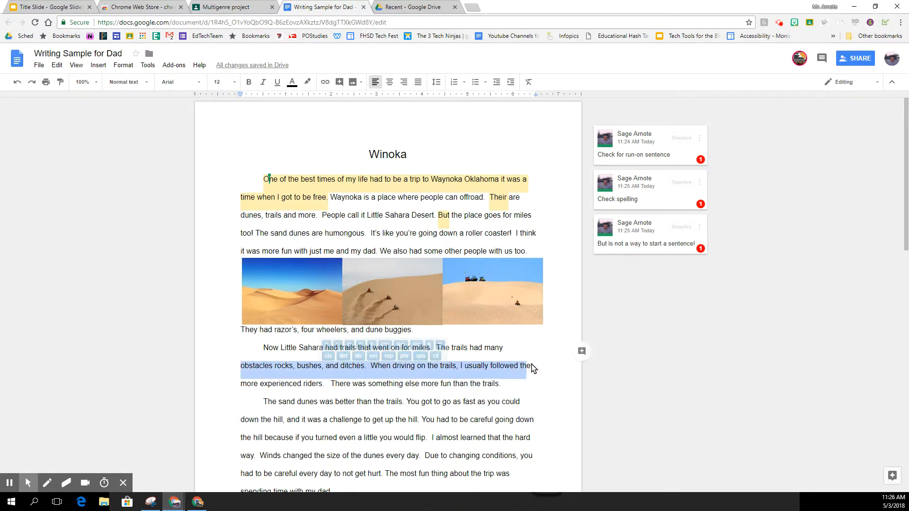
click(582, 351)
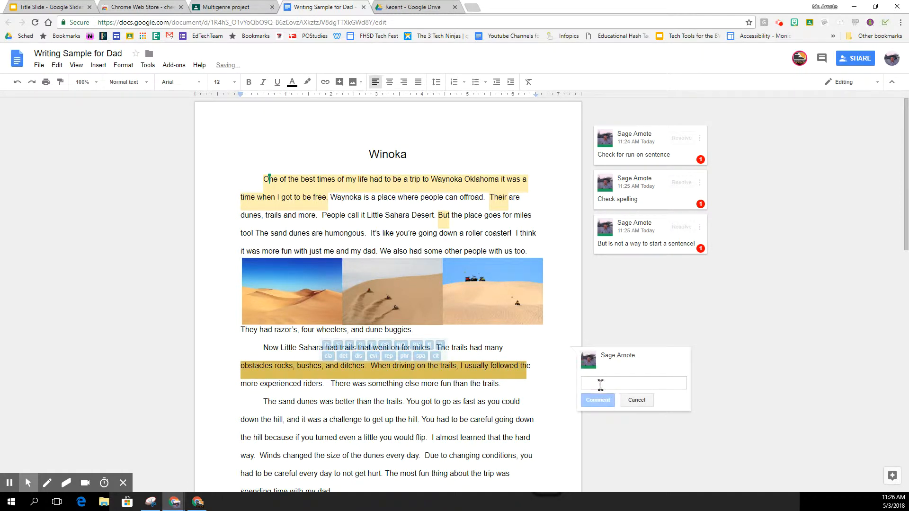
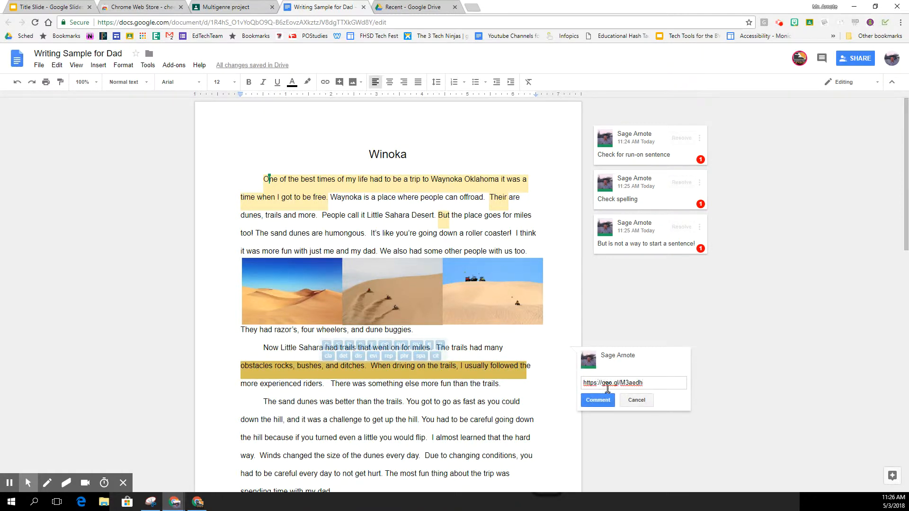
click(626, 338)
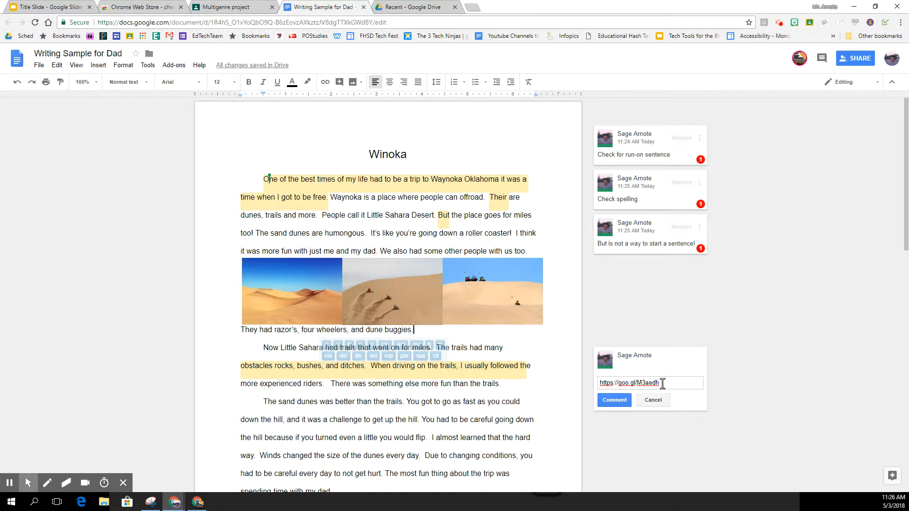
click(614, 403)
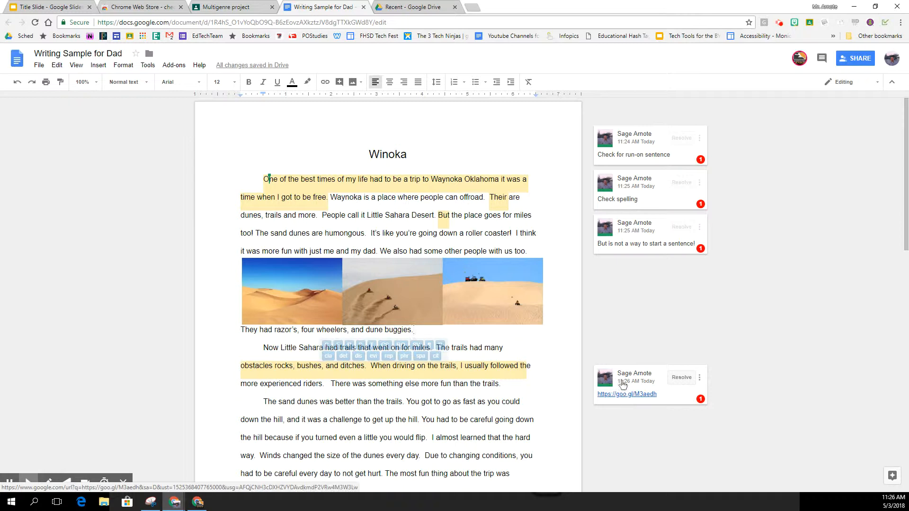
Step: Enable a shareable link for WebCam_2018-05-03_11-26 from Drive's refreshed Recent list
click(410, 9)
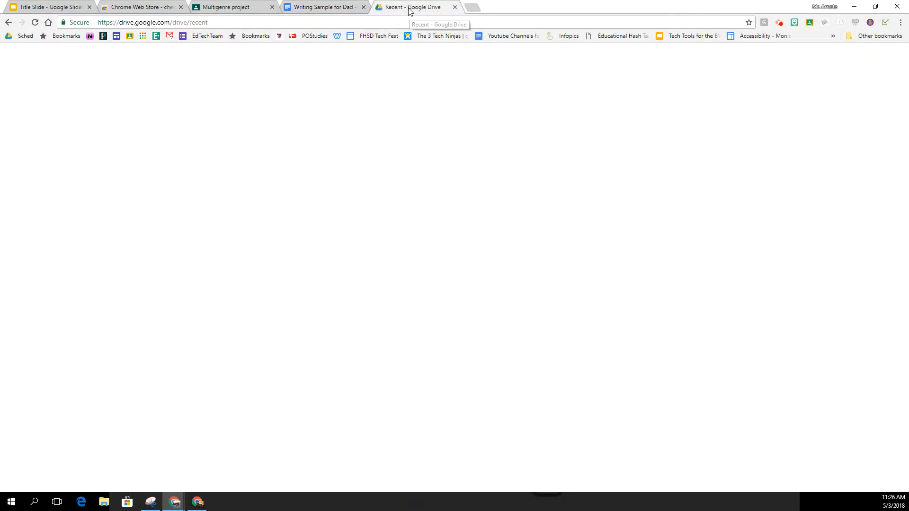
click(43, 201)
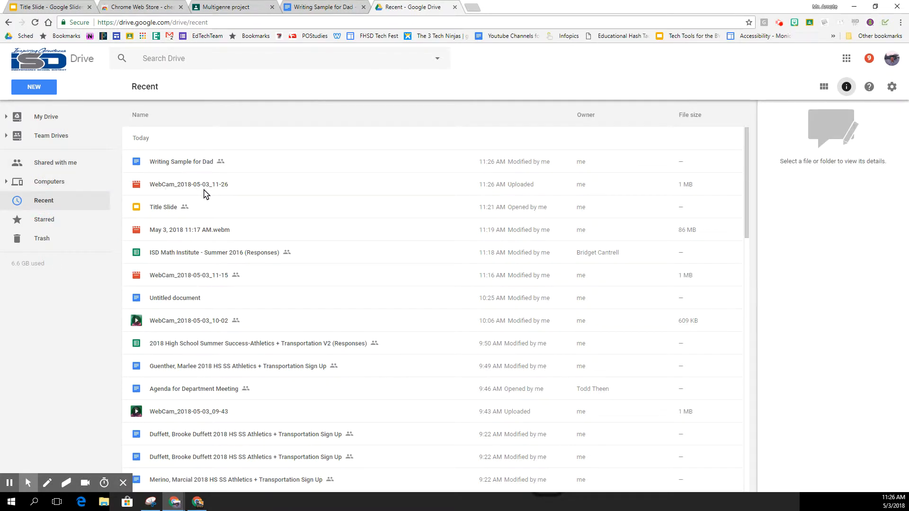
right_click(274, 186)
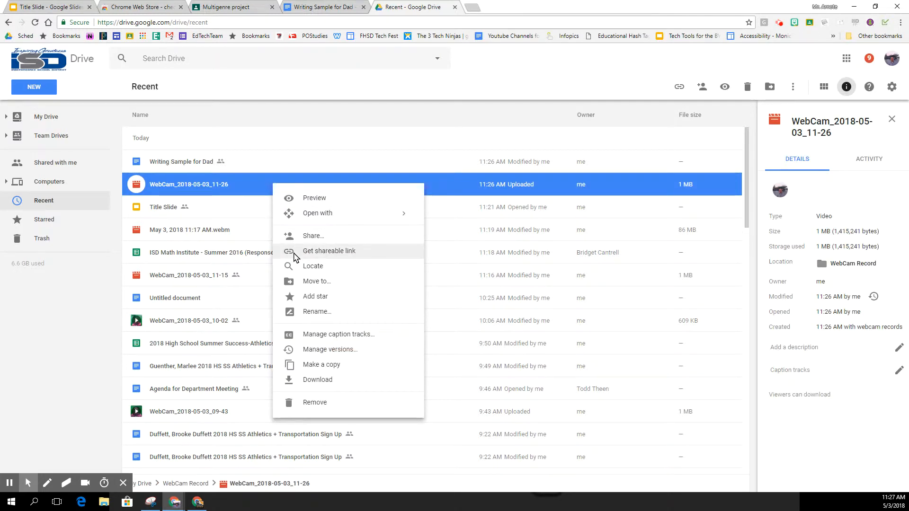
click(294, 252)
click(274, 211)
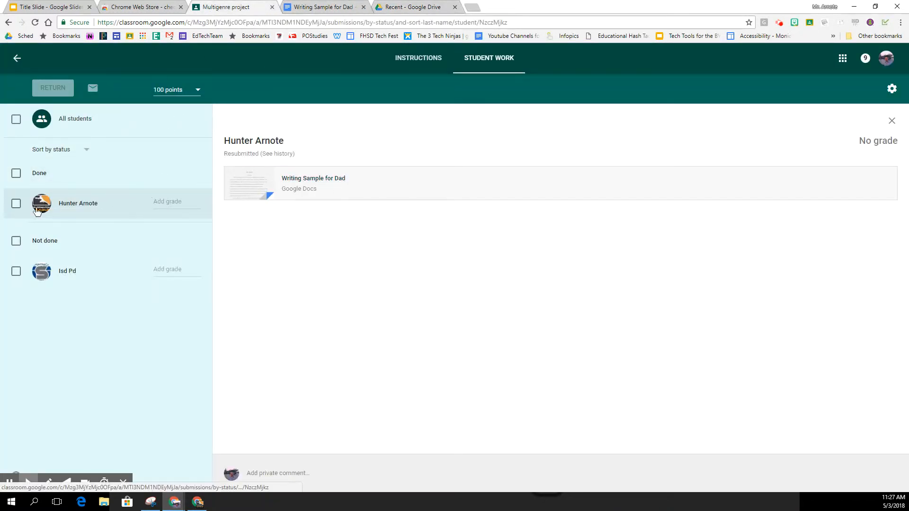
Step: Select the student's submission and return it with the private comment 'Please revise'
click(16, 203)
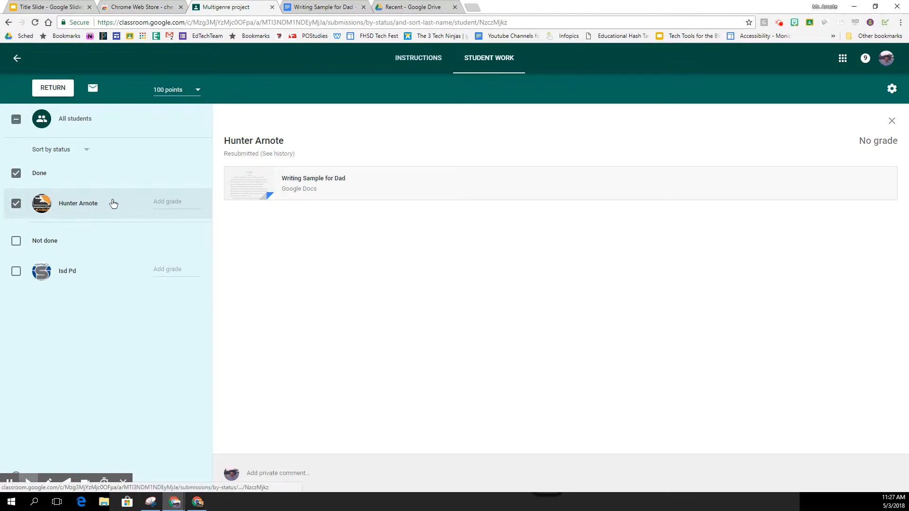
click(52, 88)
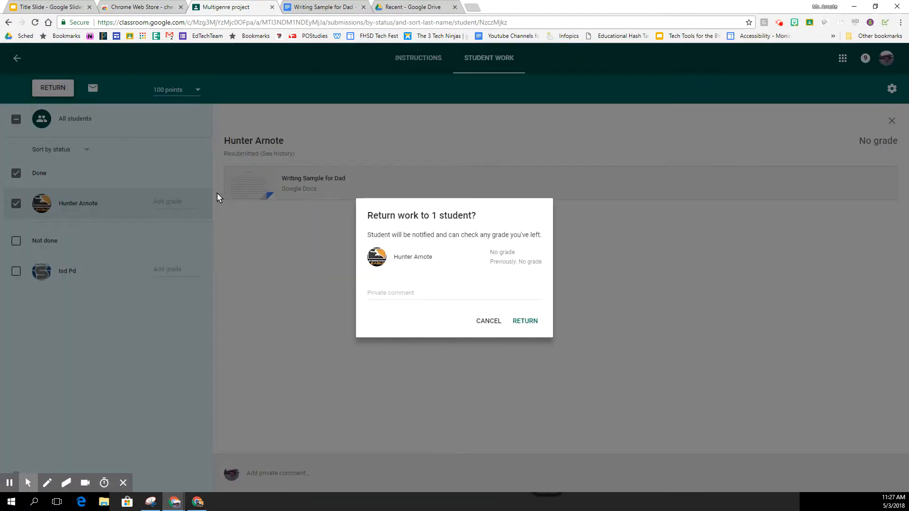
click(399, 292)
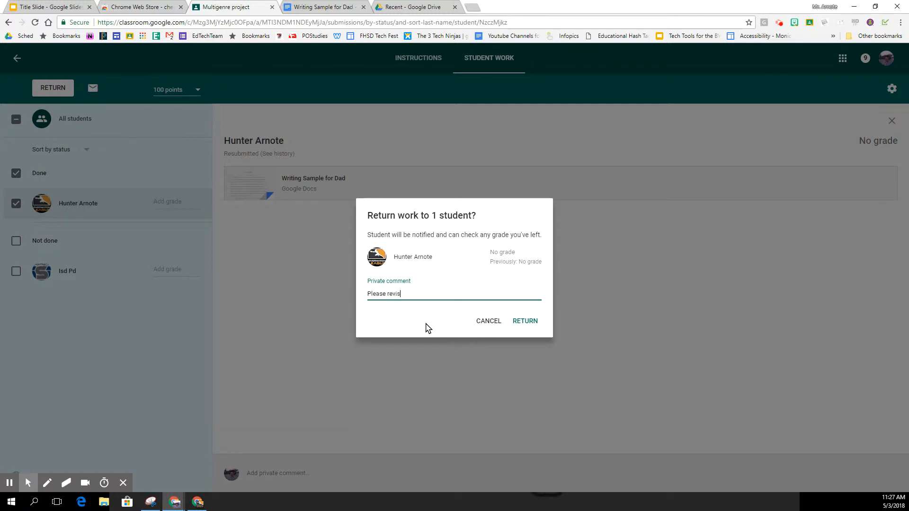
click(521, 321)
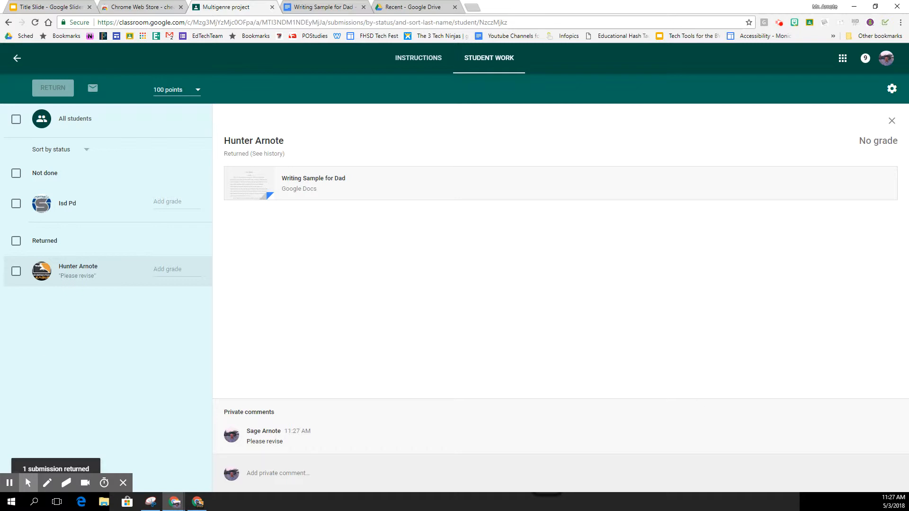
click(197, 502)
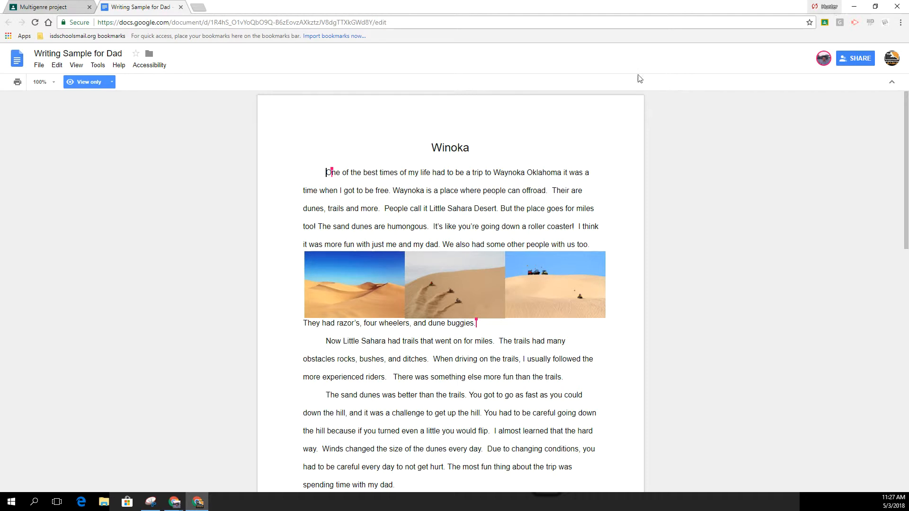
click(35, 22)
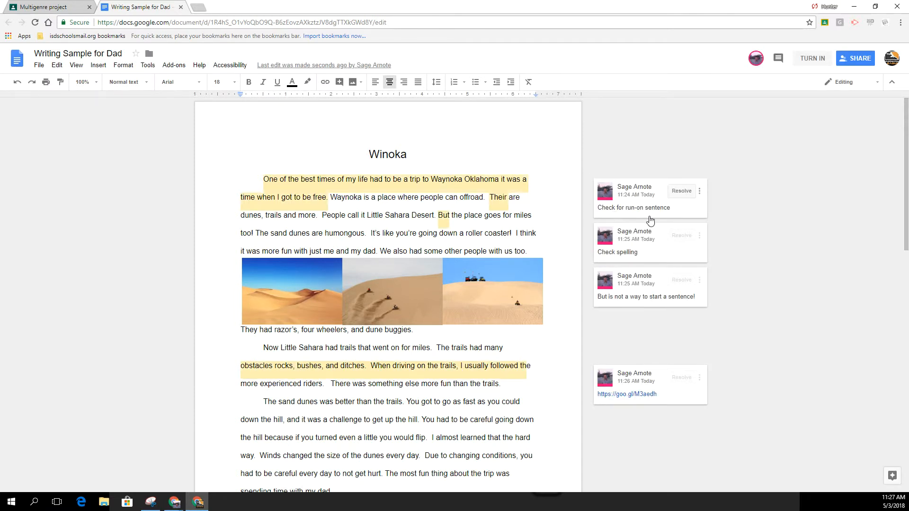
click(626, 395)
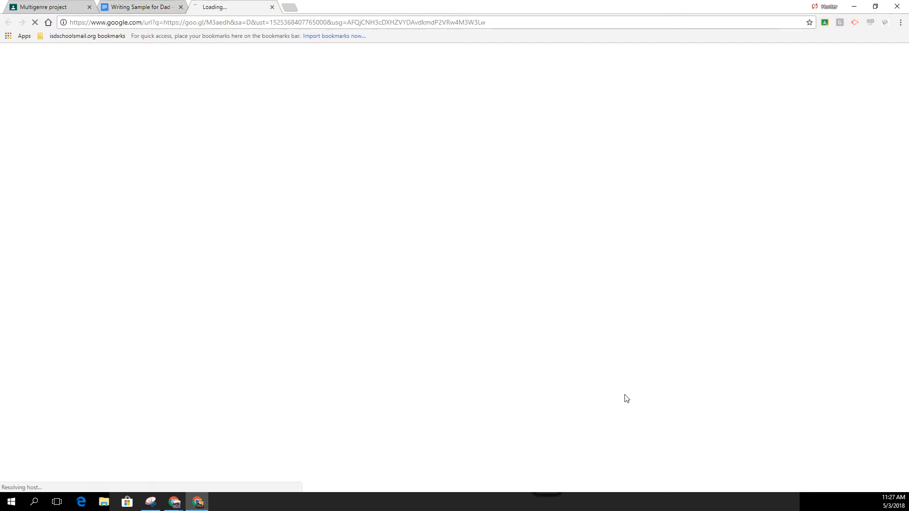